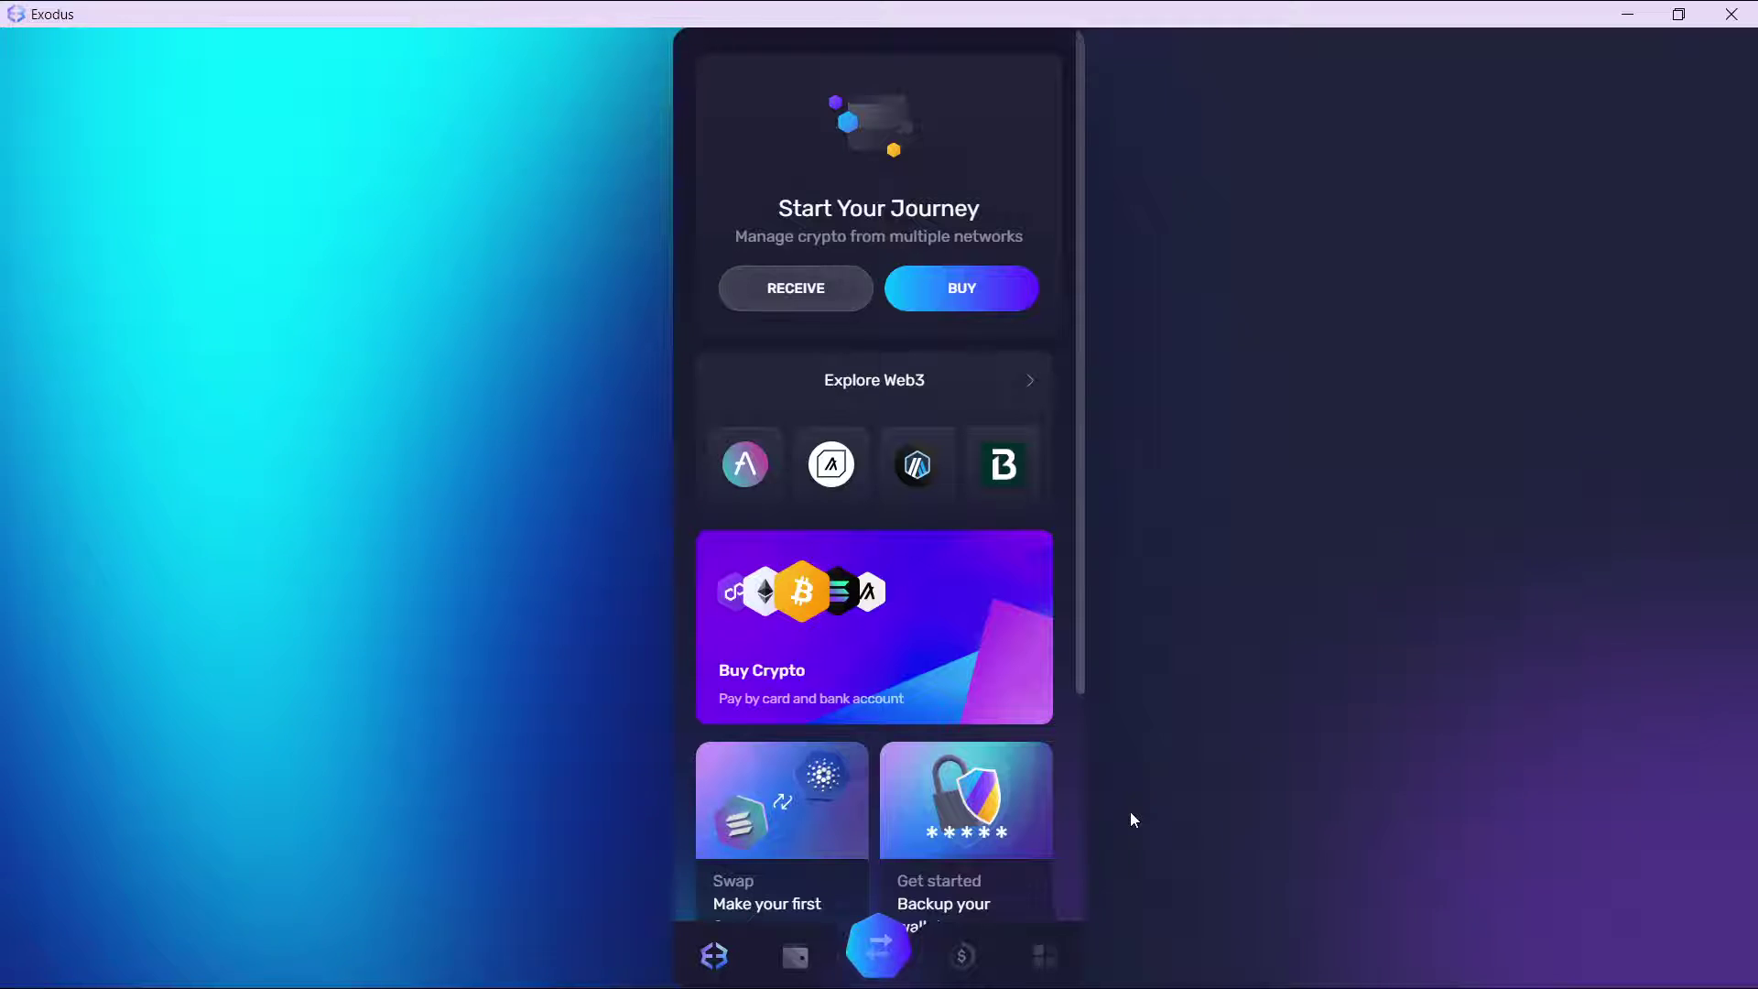
- Show the wallet portfolio and scroll through the zero-balance assets, including Solana, Cardano and XRP
left_click(796, 956)
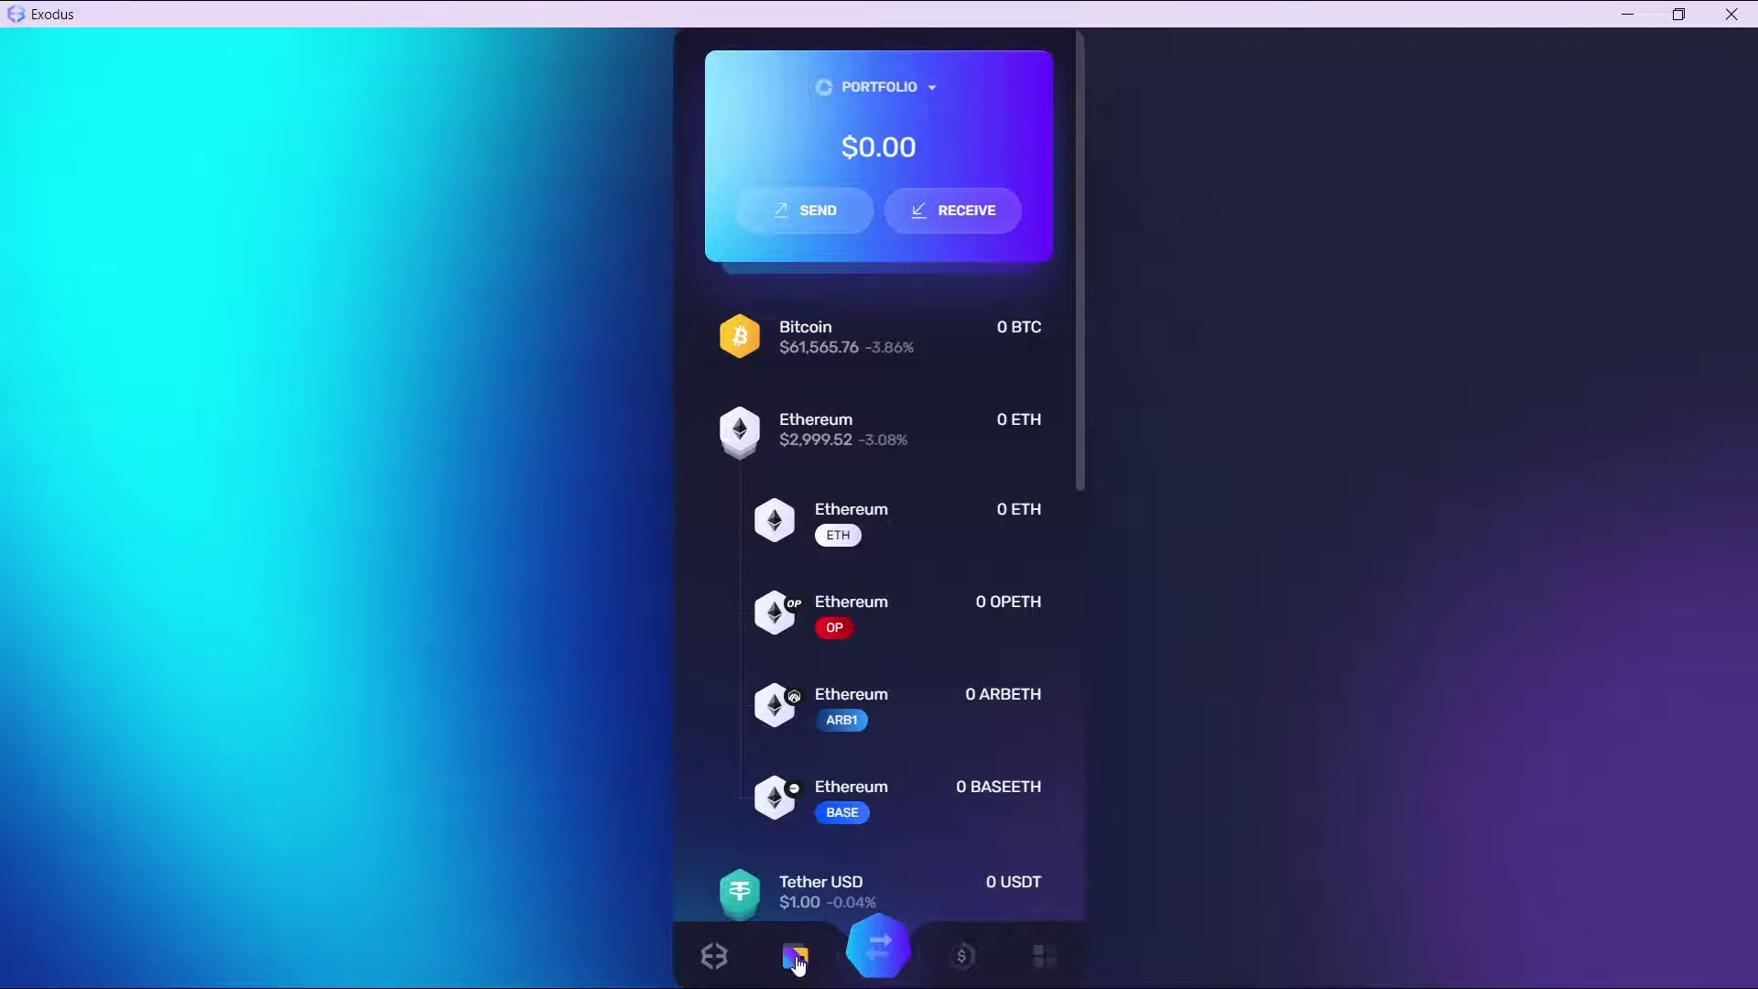
scroll(879, 467, "down", 8)
scroll(879, 467, "down", 2)
scroll(879, 467, "down", 2)
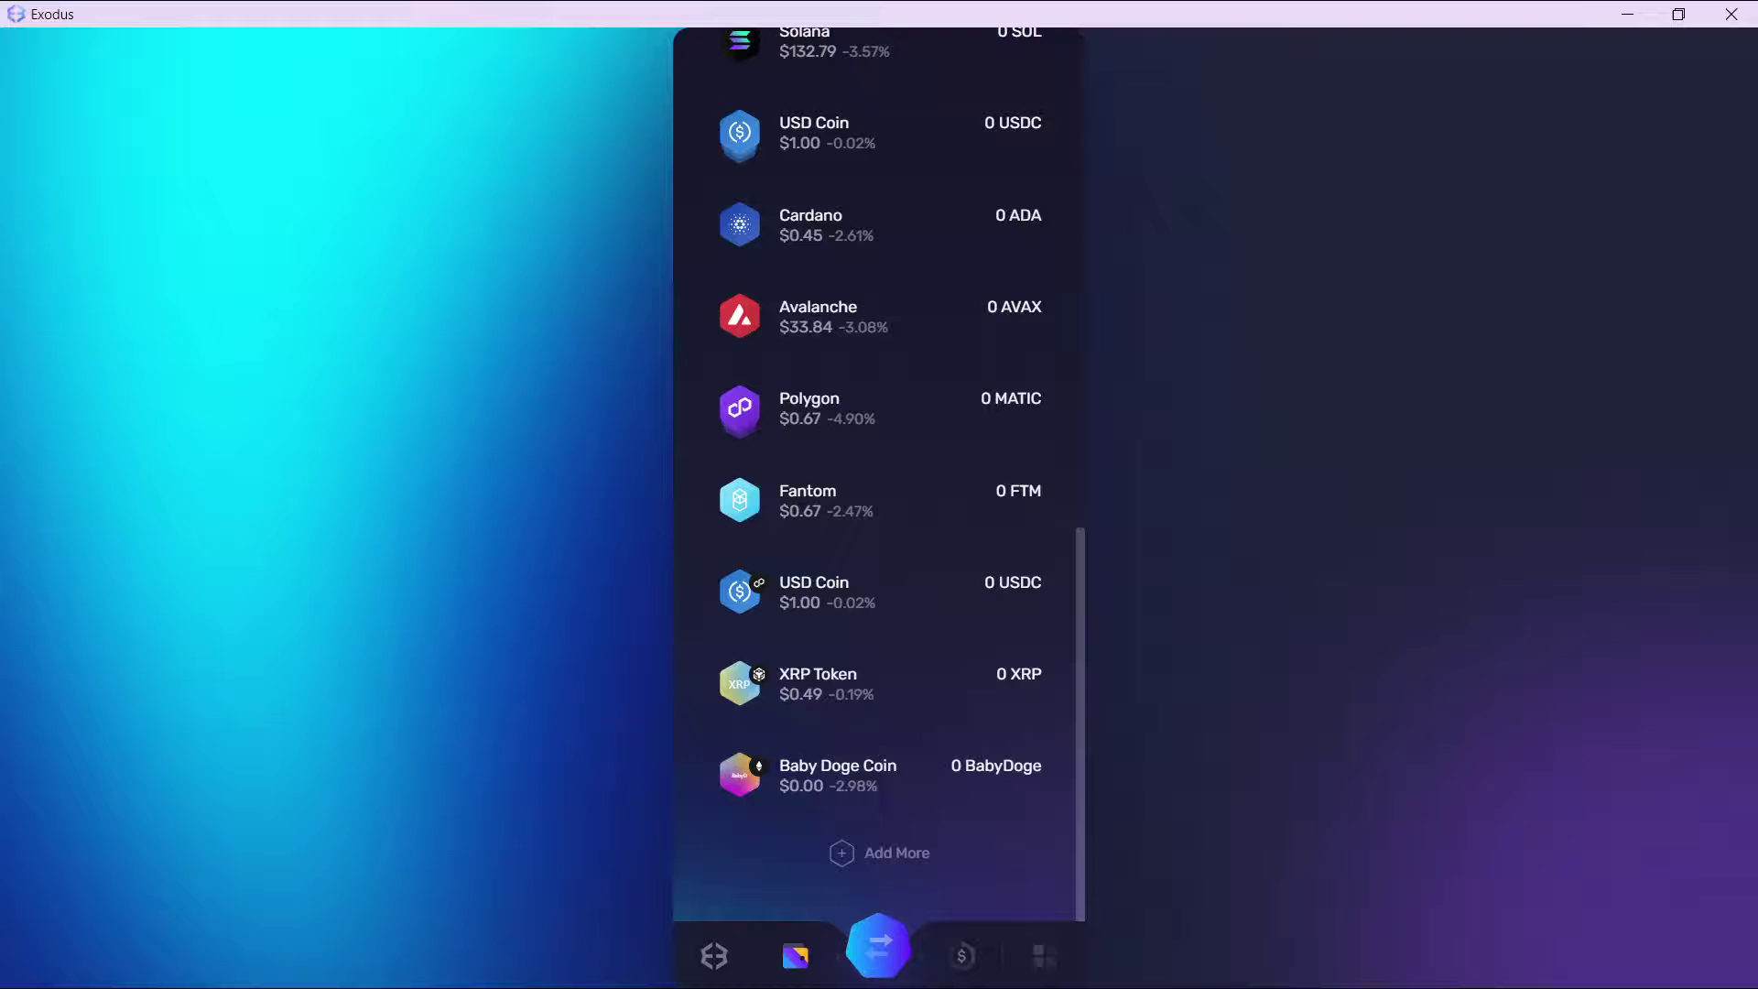
scroll(879, 467, "up", 5)
scroll(879, 467, "up", 4)
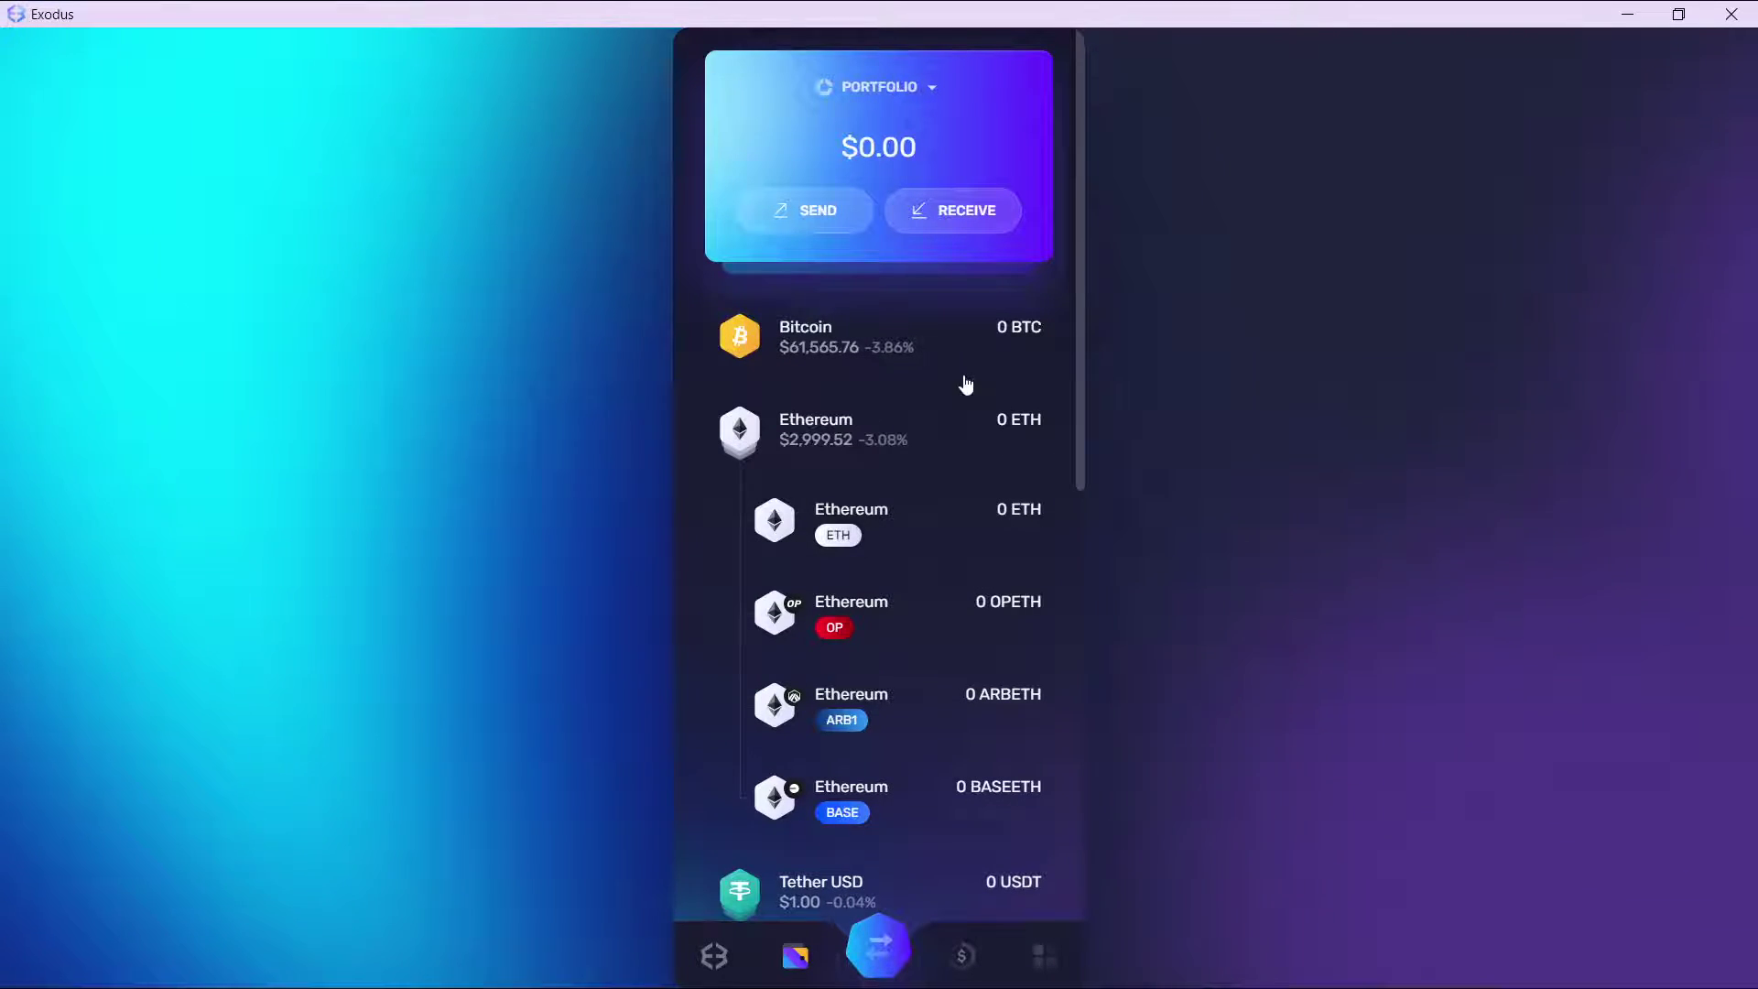
- Open the Bitcoin asset page showing the $61,565.76 price and no BTC activity
left_click(836, 355)
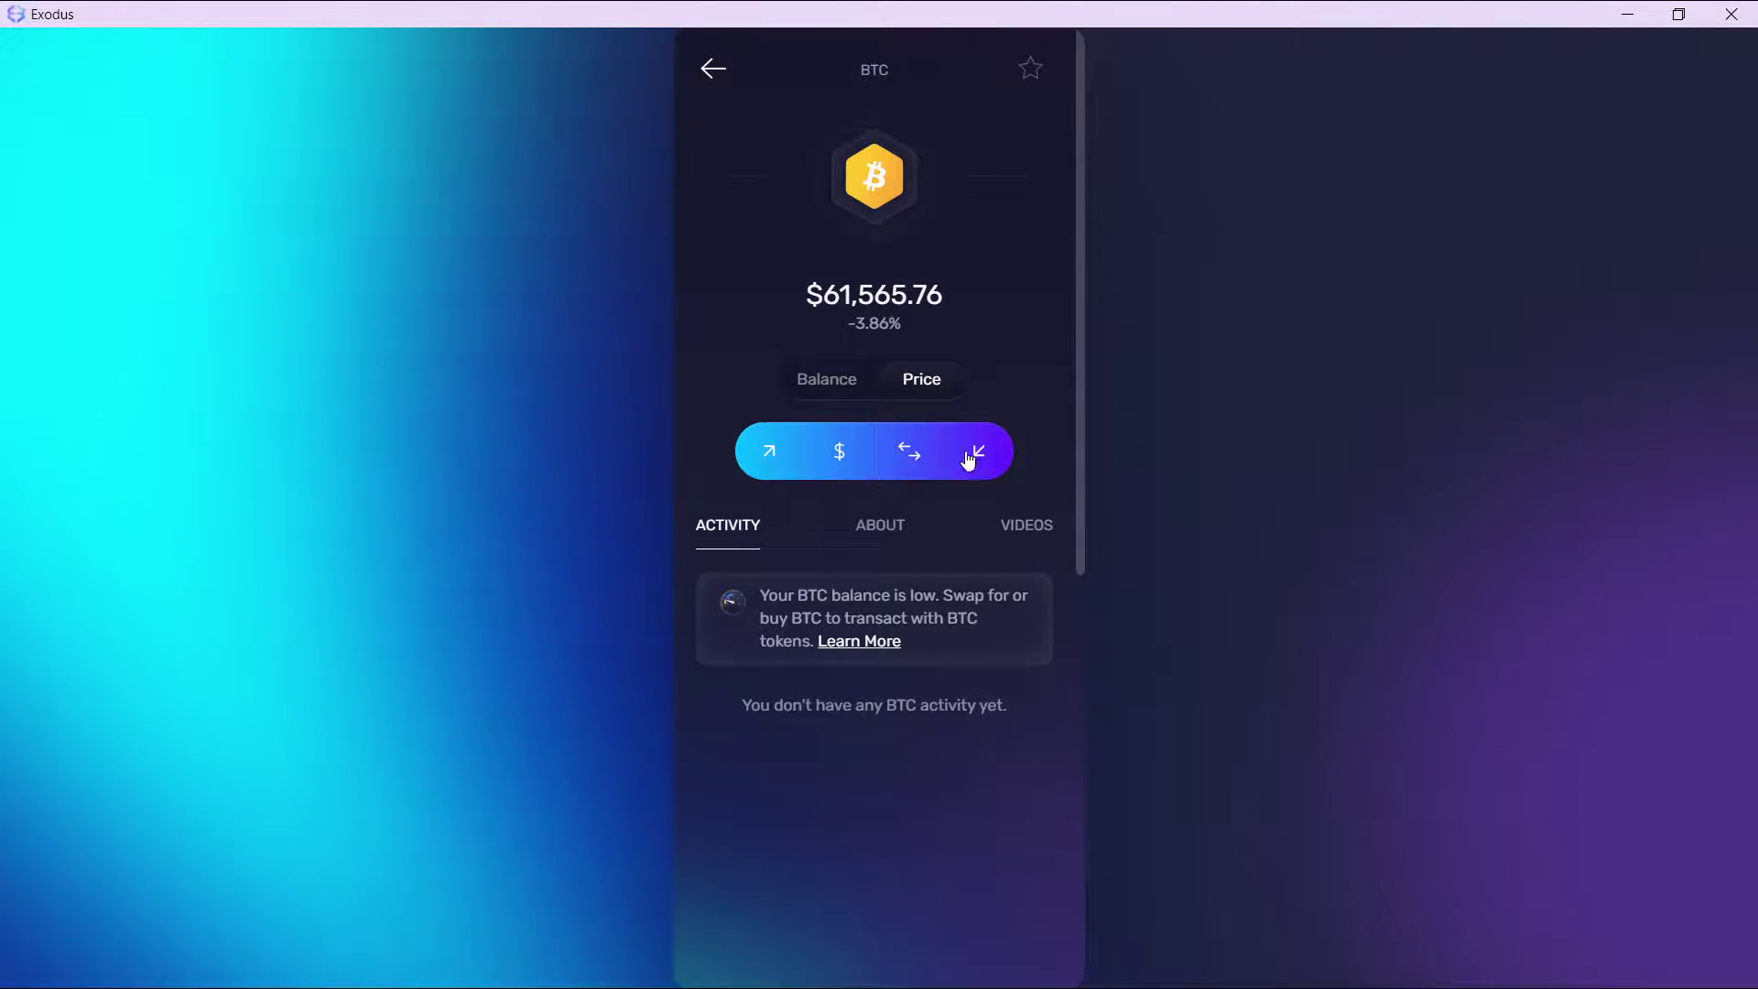
- Start a BTC send from the Bitcoin page to bring up the empty Send BTC form
left_click(769, 451)
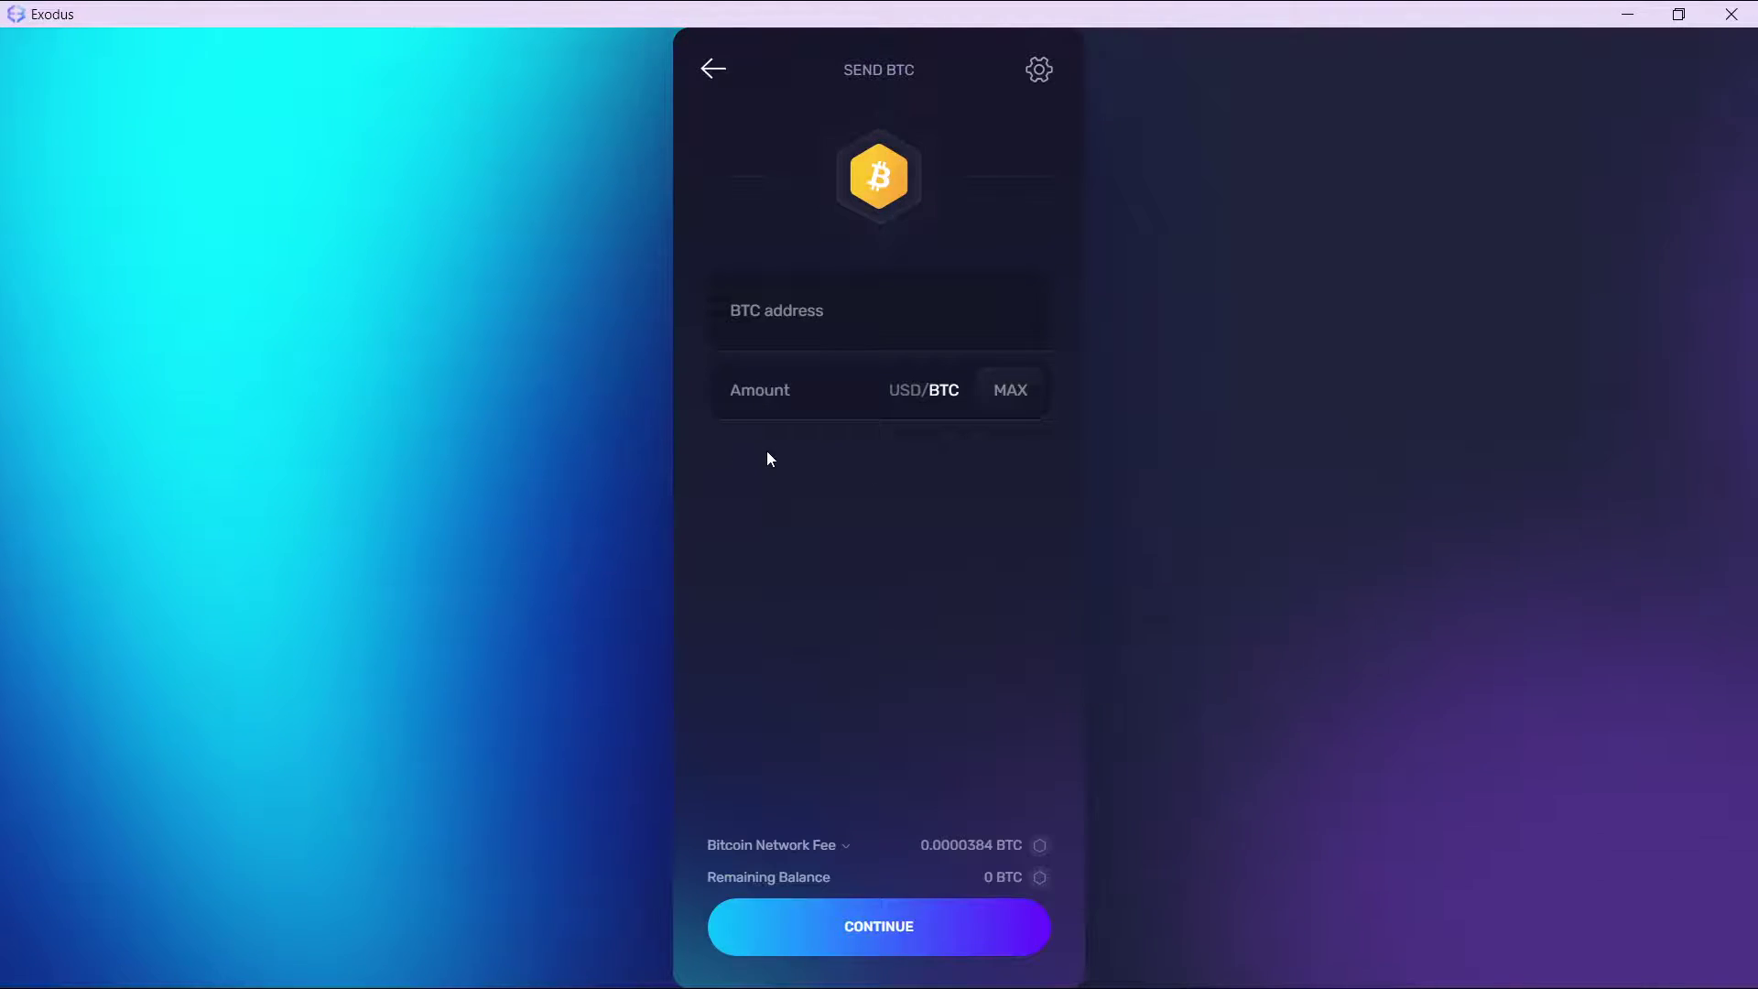